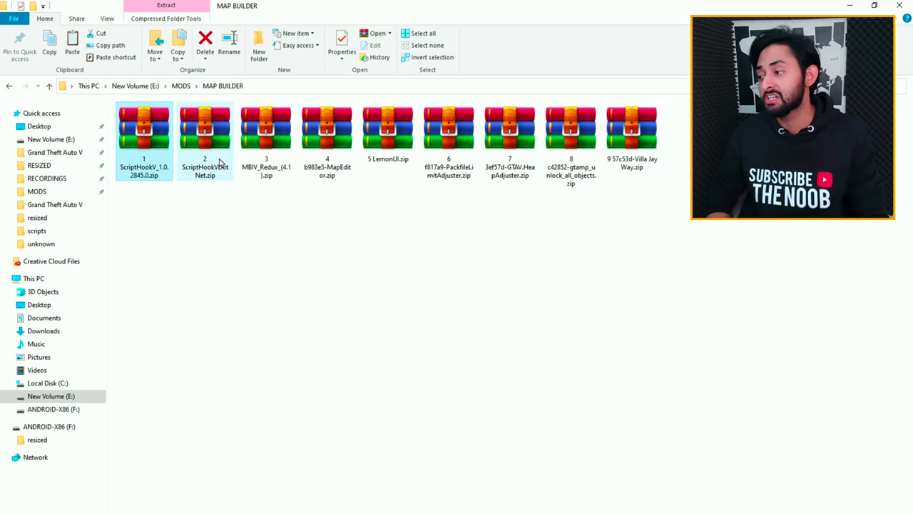
Step: Review the numbered mod archives in the MAP BUILDER folder, from ScriptHookV through Villa Jay Way
{"action": "left_click", "coordinate": [220, 162]}
{"action": "left_click", "coordinate": [265, 179]}
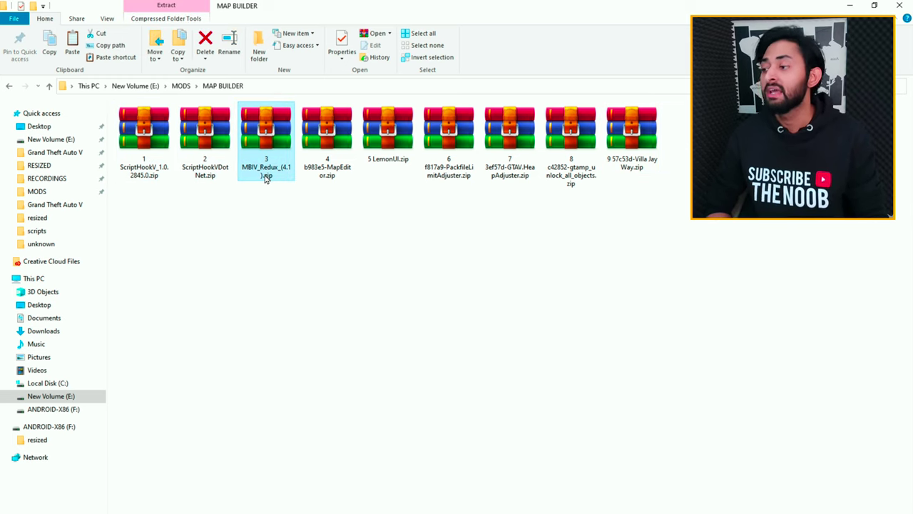
{"action": "left_click", "coordinate": [342, 175]}
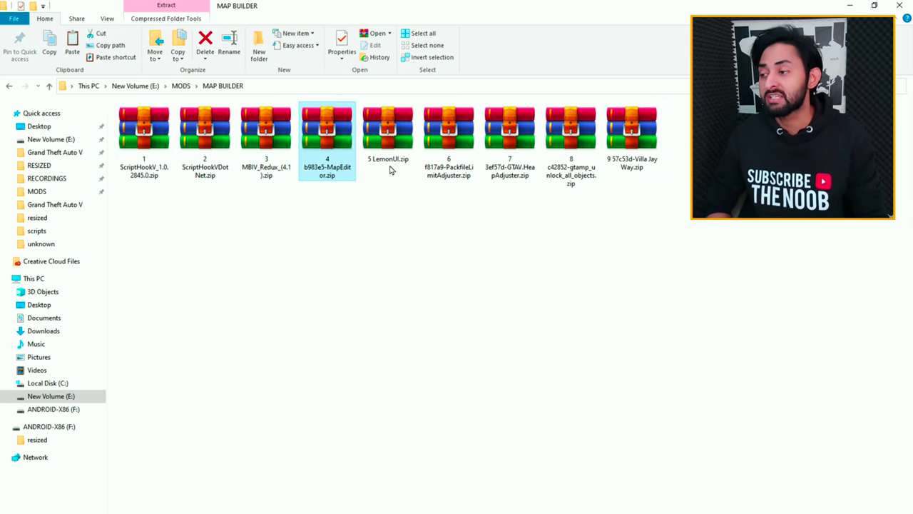
{"action": "left_click", "coordinate": [465, 171]}
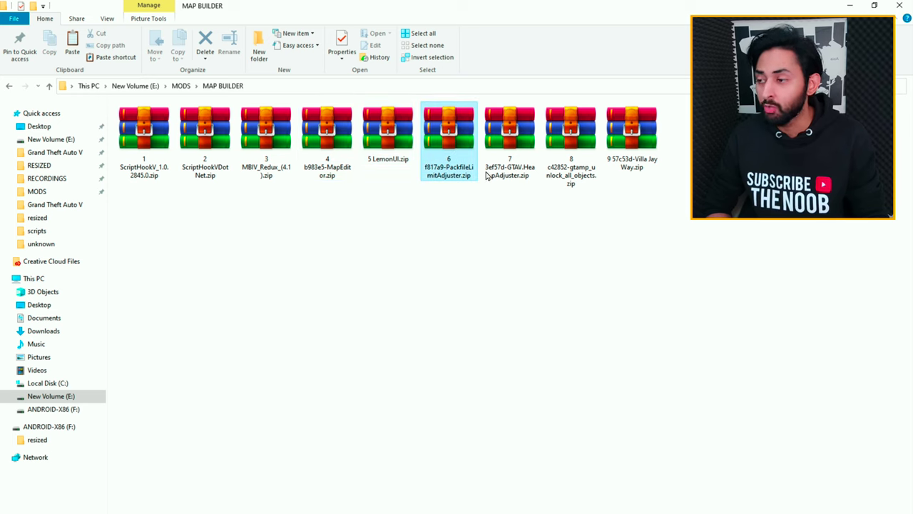
{"action": "left_click", "coordinate": [532, 175]}
{"action": "left_click", "coordinate": [590, 180]}
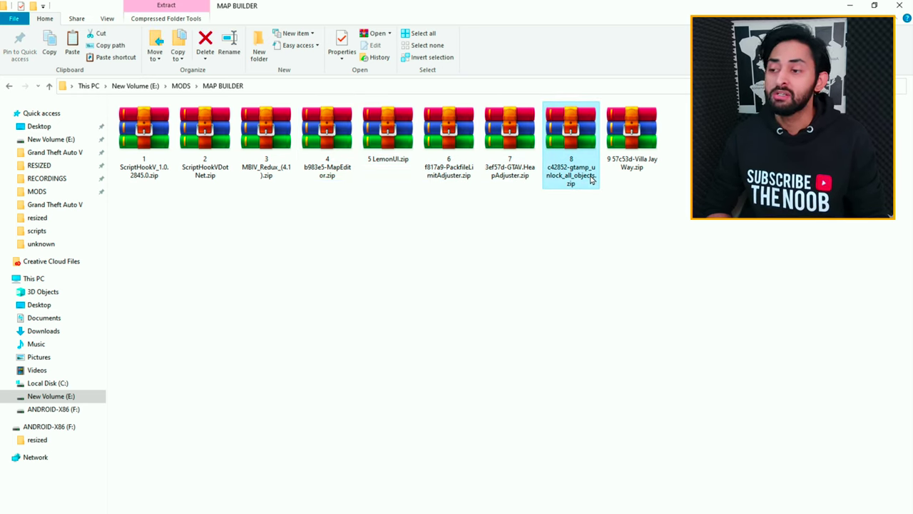
{"action": "left_click", "coordinate": [634, 171]}
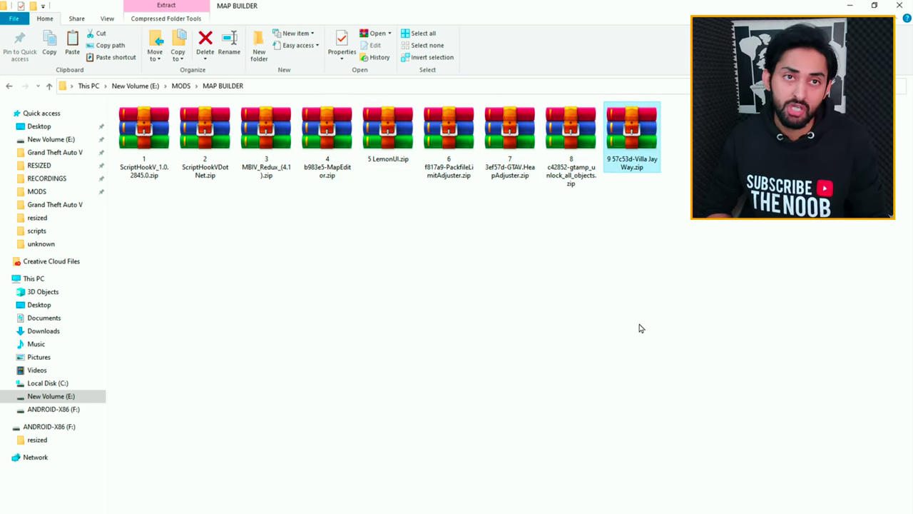
{"action": "left_click", "coordinate": [645, 266]}
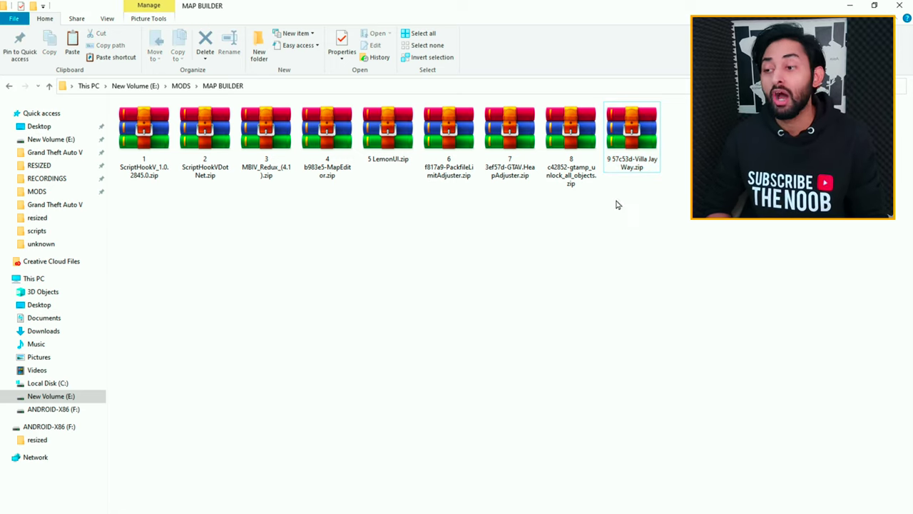
Step: Extract all nine mod archives in the MAP BUILDER folder, each into its own separate folder
{"action": "left_click_drag", "start_coordinate": [660, 214], "coordinate": [114, 129]}
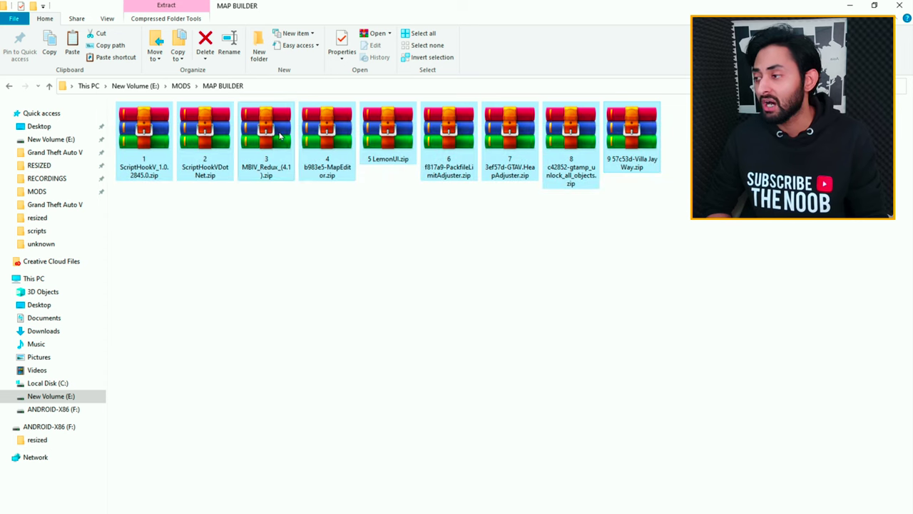
{"action": "right_click", "coordinate": [309, 143]}
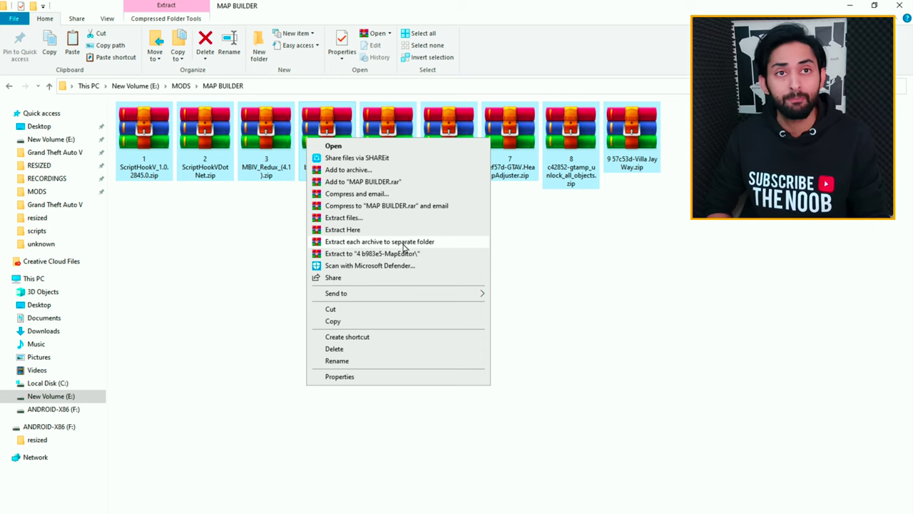
{"action": "left_click", "coordinate": [404, 244]}
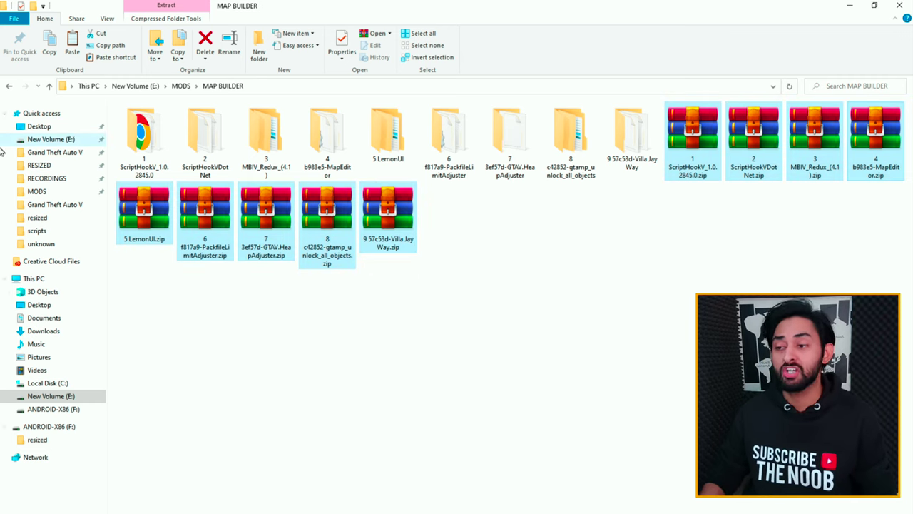
Step: Look over the extracted mod folders in MAP BUILDER, from ScriptHookV to Villa Jay Way
{"action": "left_click", "coordinate": [121, 151]}
{"action": "left_click", "coordinate": [221, 146]}
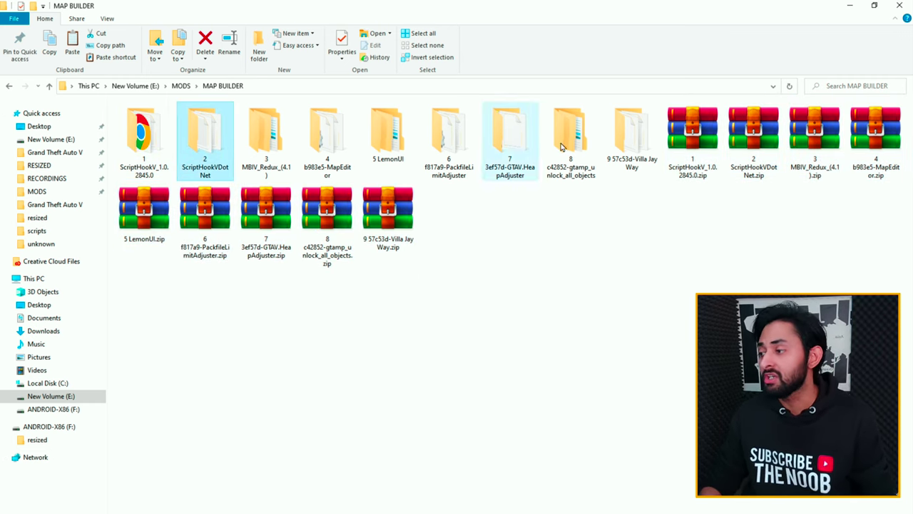
{"action": "left_click", "coordinate": [630, 168]}
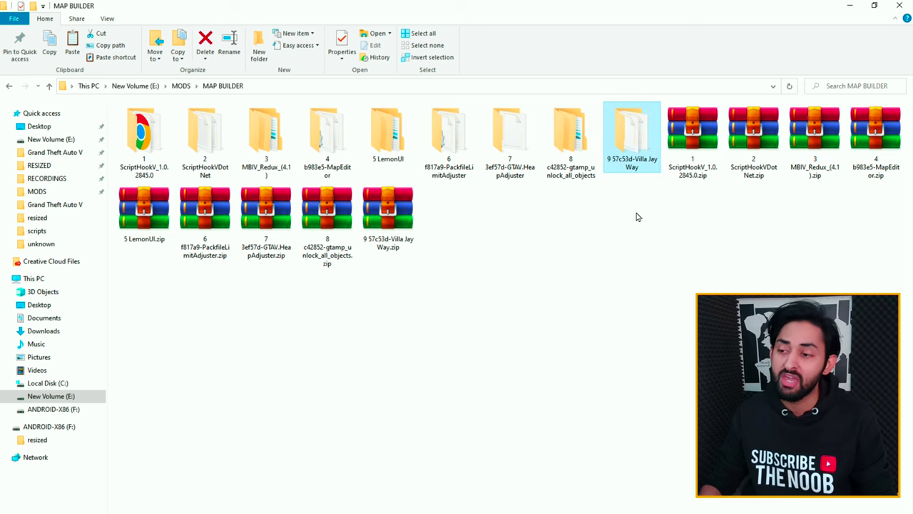
{"action": "left_click", "coordinate": [637, 217]}
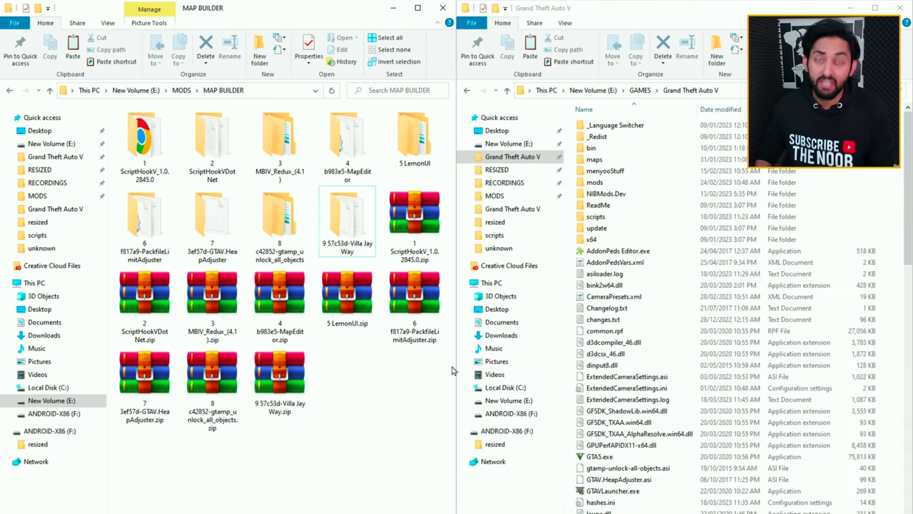
Step: Check the Grand Theft Auto V game directory beside the mods for a scripts folder
{"action": "left_click", "coordinate": [735, 13]}
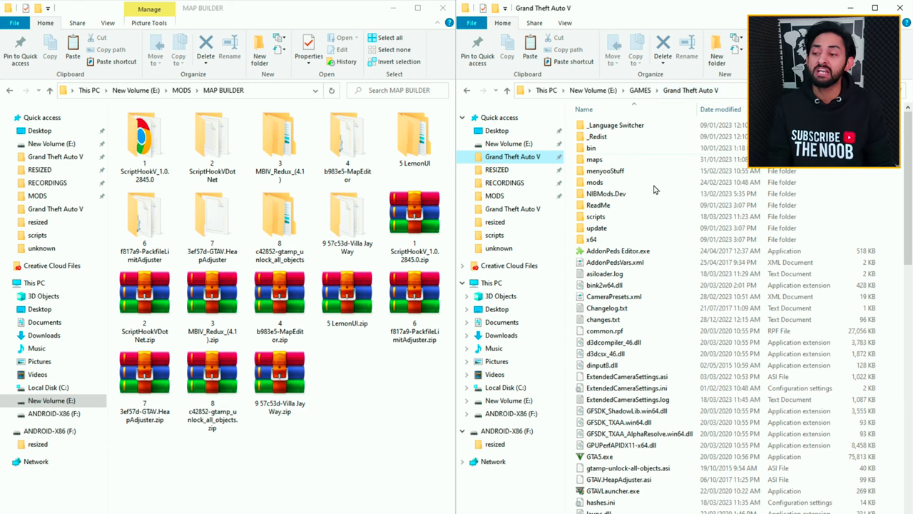
{"action": "left_click", "coordinate": [376, 432]}
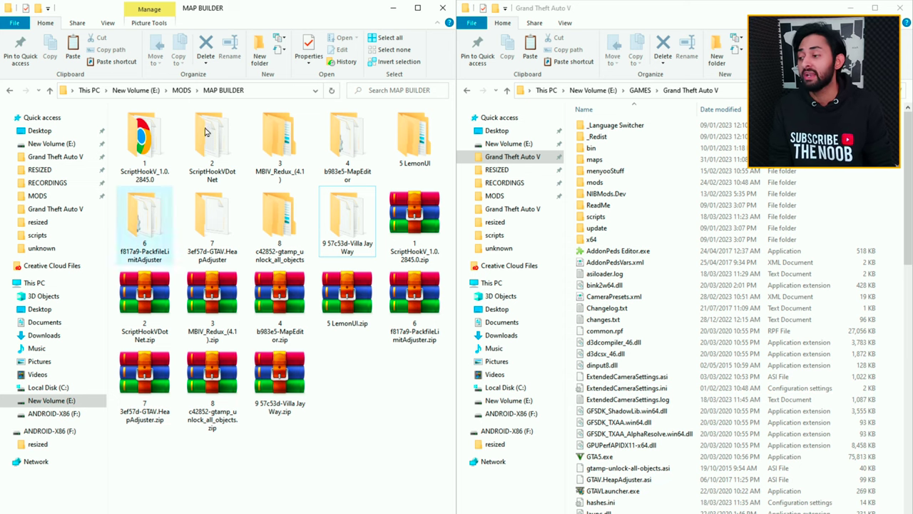
{"action": "left_click", "coordinate": [631, 10]}
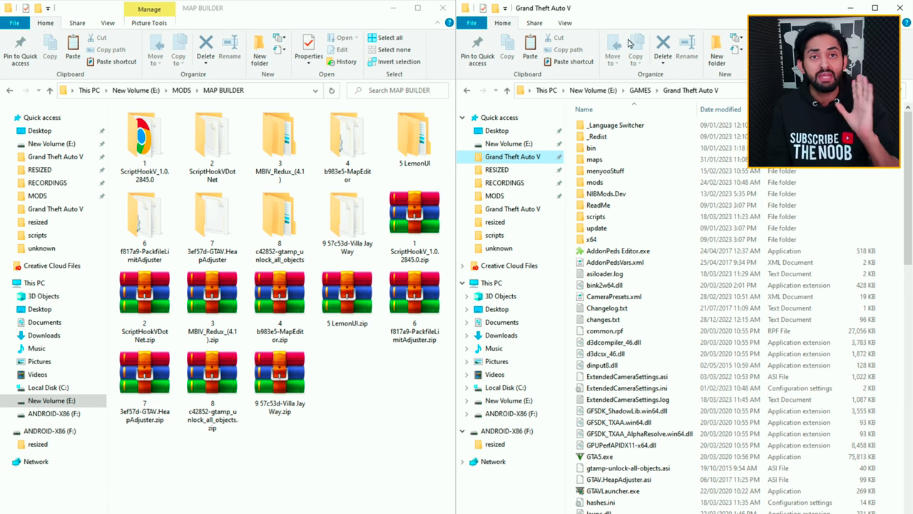
{"action": "left_click", "coordinate": [590, 220]}
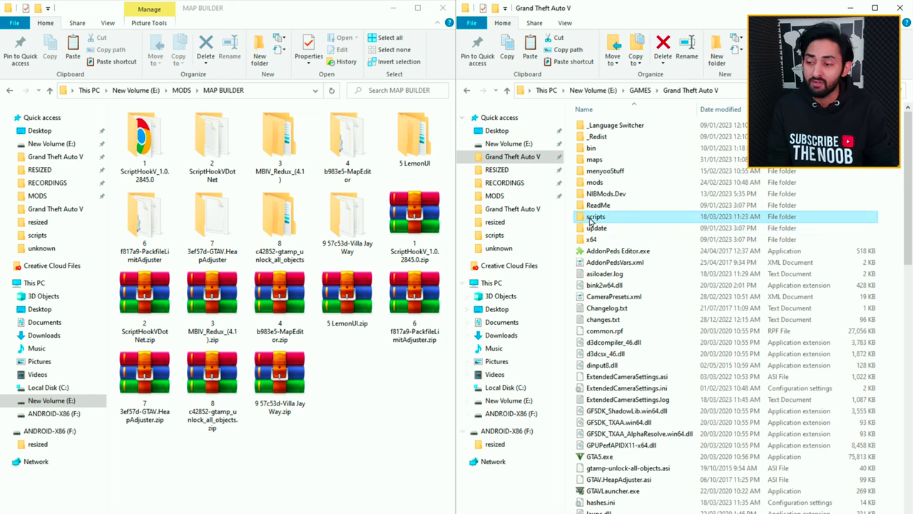
Step: Create a new folder named script in the Grand Theft Auto V directory and delete it again
{"action": "left_click", "coordinate": [716, 54]}
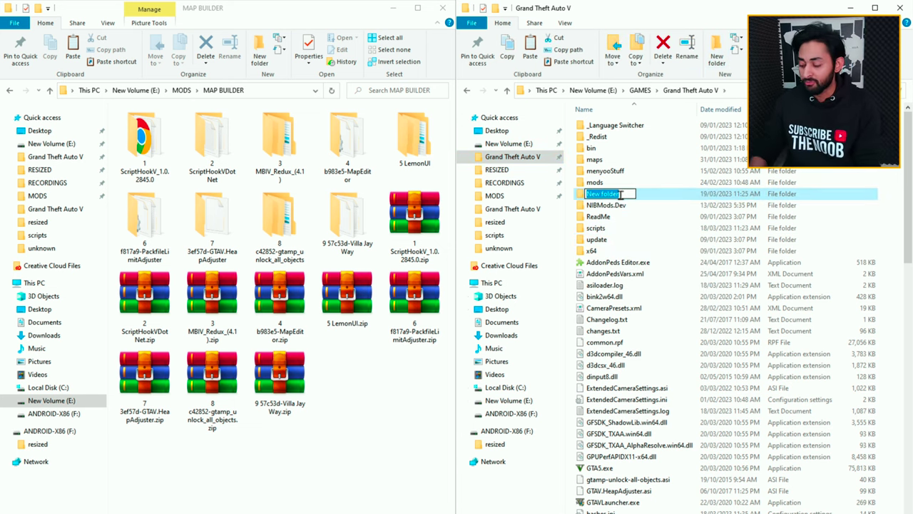
{"action": "type", "text": "script"}
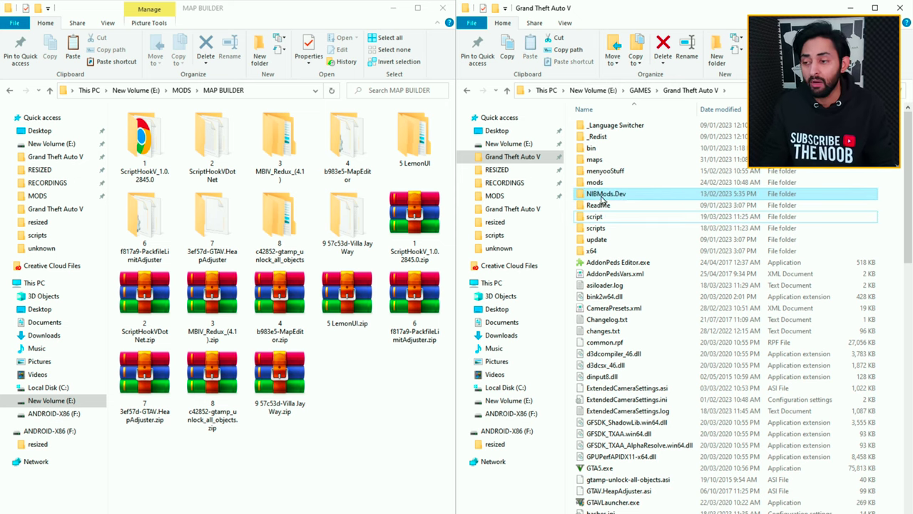
{"action": "left_click", "coordinate": [605, 204]}
{"action": "left_click", "coordinate": [609, 217]}
{"action": "key", "text": "Delete"}
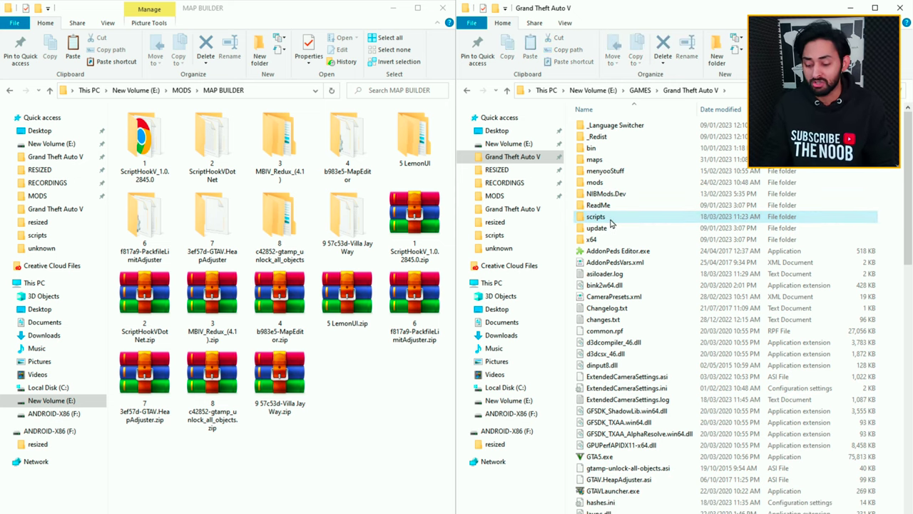
{"action": "left_click", "coordinate": [603, 221]}
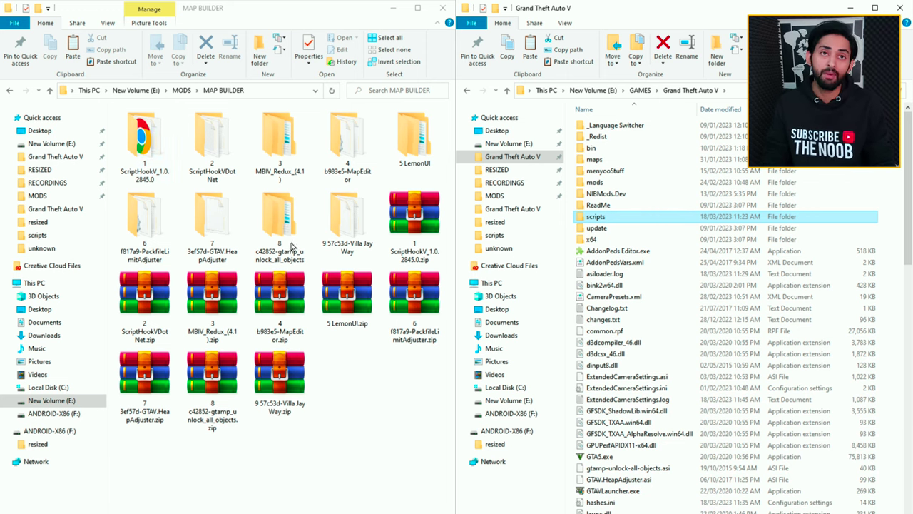
Step: Copy everything from the extracted ScriptHookV folder into the Grand Theft Auto V directory, replacing the files with the same names
{"action": "double_click", "coordinate": [147, 145]}
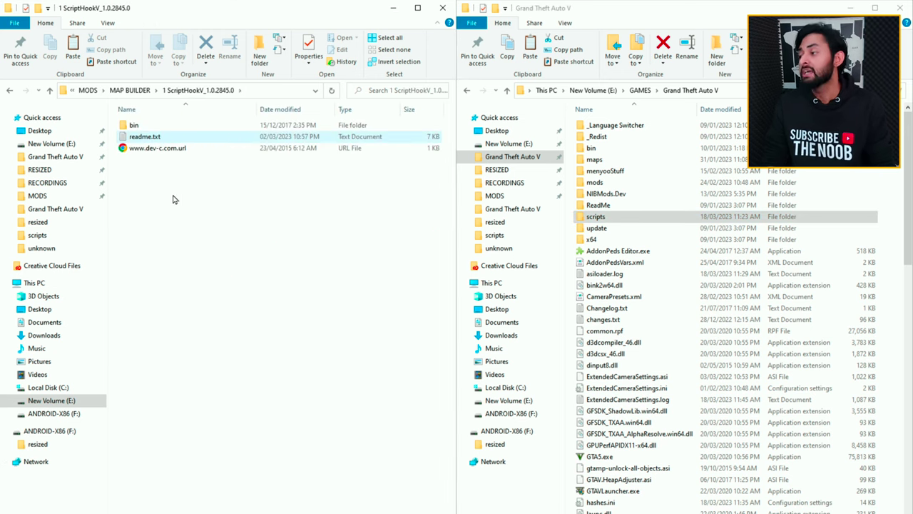
{"action": "left_click_drag", "start_coordinate": [178, 178], "coordinate": [130, 122]}
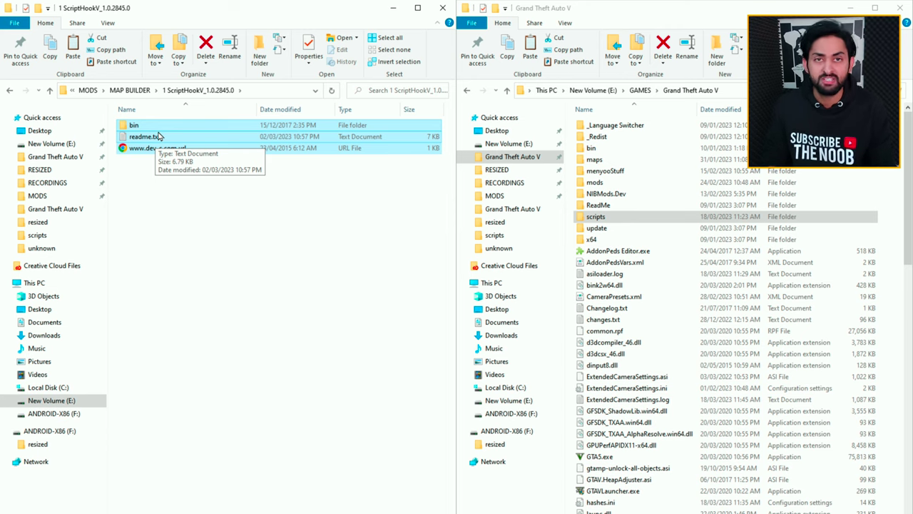
{"action": "right_click", "coordinate": [152, 141]}
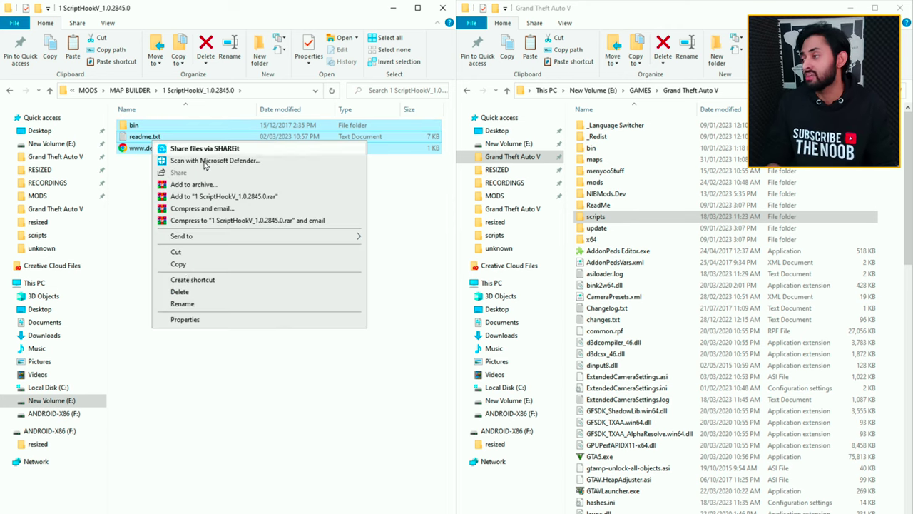
{"action": "left_click", "coordinate": [178, 264]}
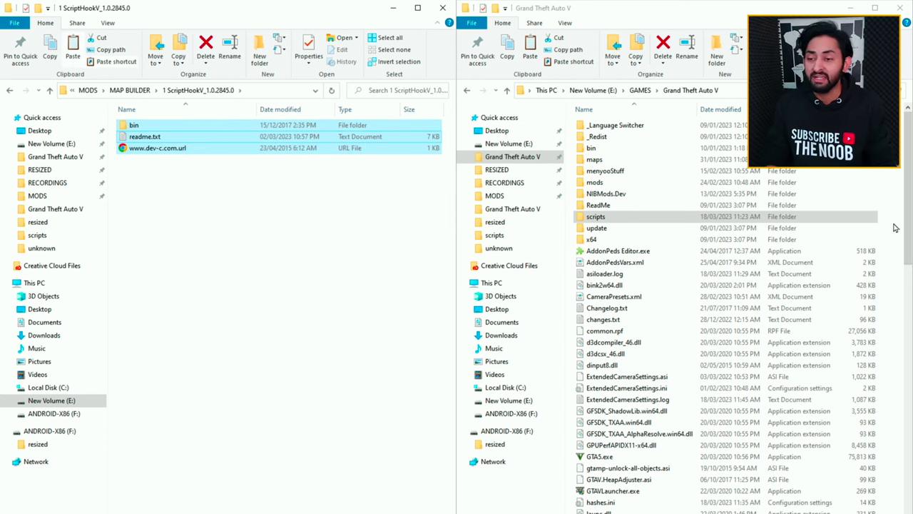
{"action": "right_click", "coordinate": [887, 311]}
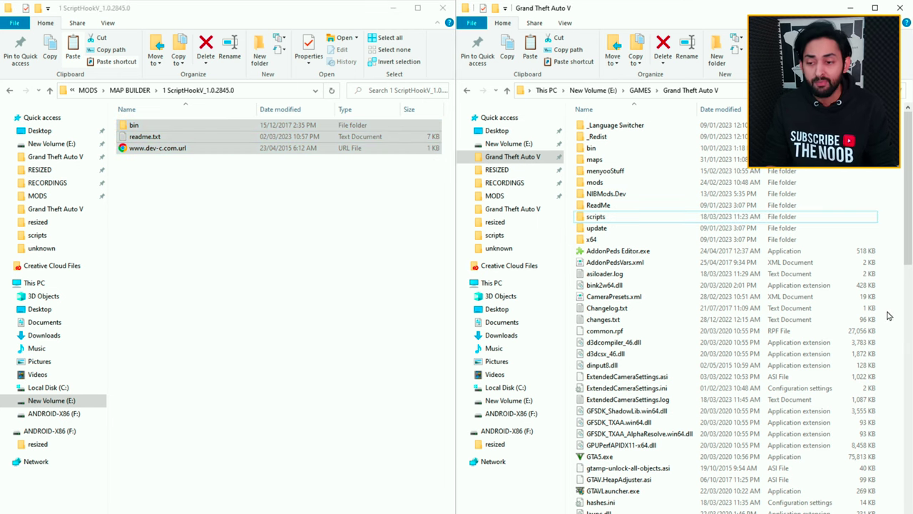
{"action": "left_click", "coordinate": [803, 404]}
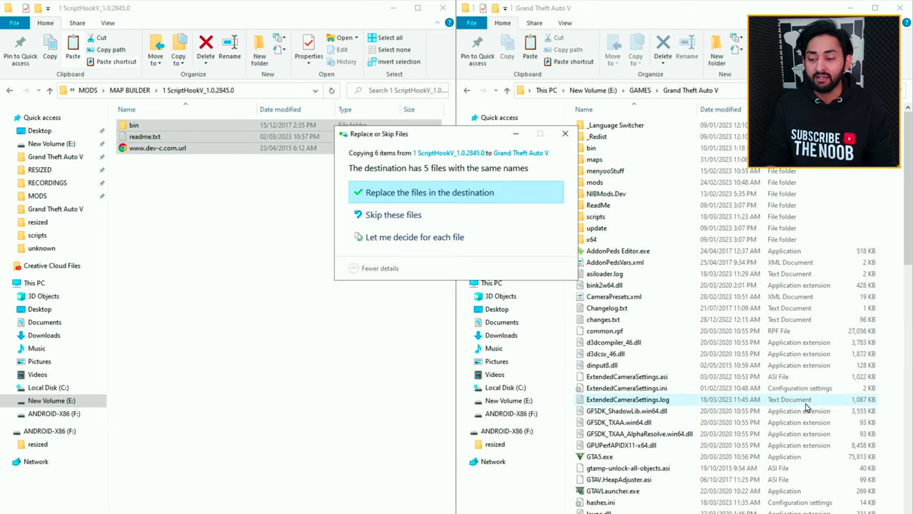
{"action": "left_click", "coordinate": [460, 194]}
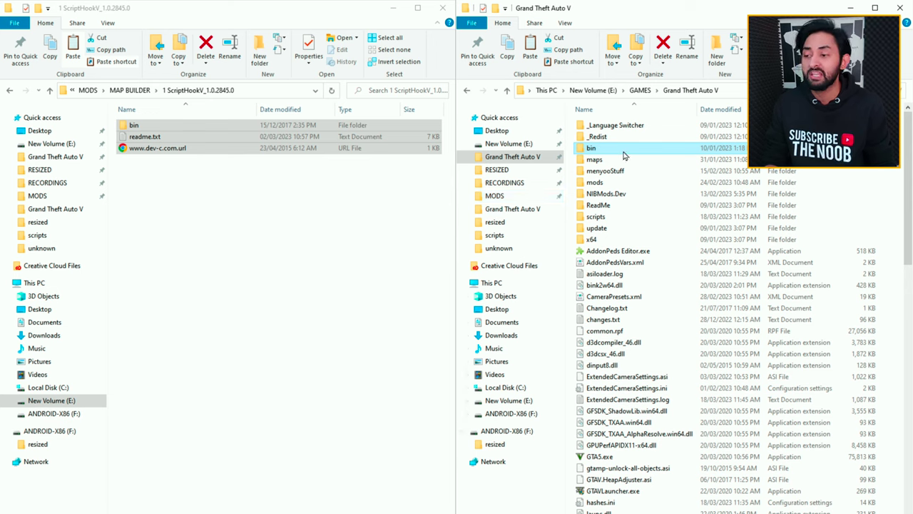
Step: Copy dinput8.dll, NativeTrainer.asi and ScriptHookV.dll from ScriptHookV's bin folder into the Grand Theft Auto V directory, replacing the existing files
{"action": "left_click", "coordinate": [228, 246]}
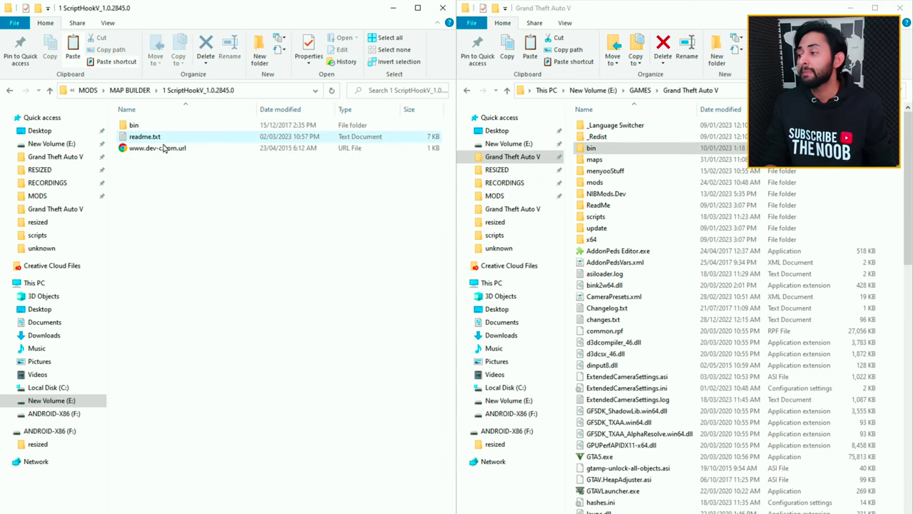
{"action": "key", "text": "Down"}
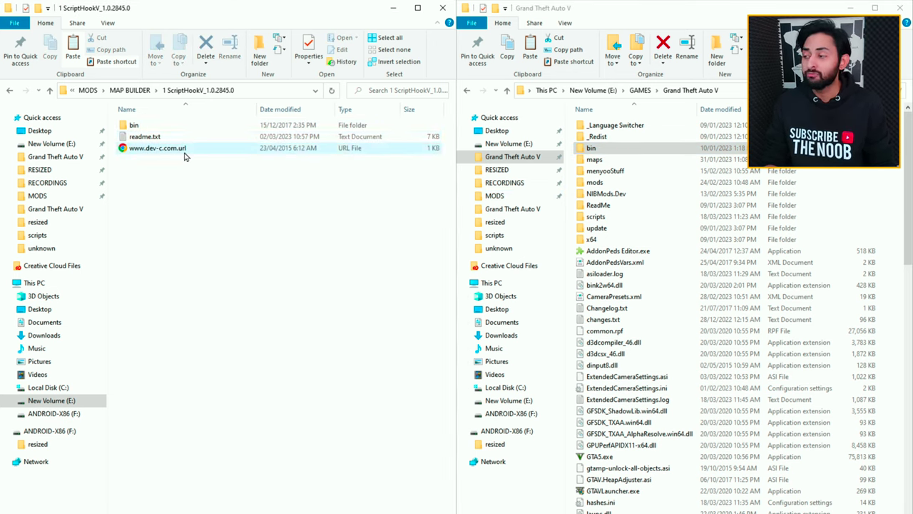
{"action": "double_click", "coordinate": [159, 127]}
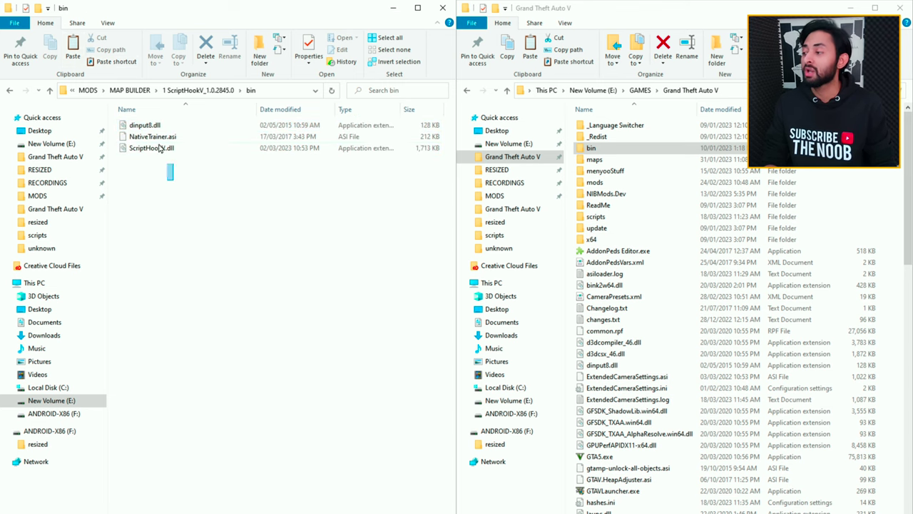
{"action": "left_click_drag", "start_coordinate": [173, 179], "coordinate": [150, 134]}
{"action": "right_click", "coordinate": [149, 134]}
{"action": "left_click", "coordinate": [175, 258]}
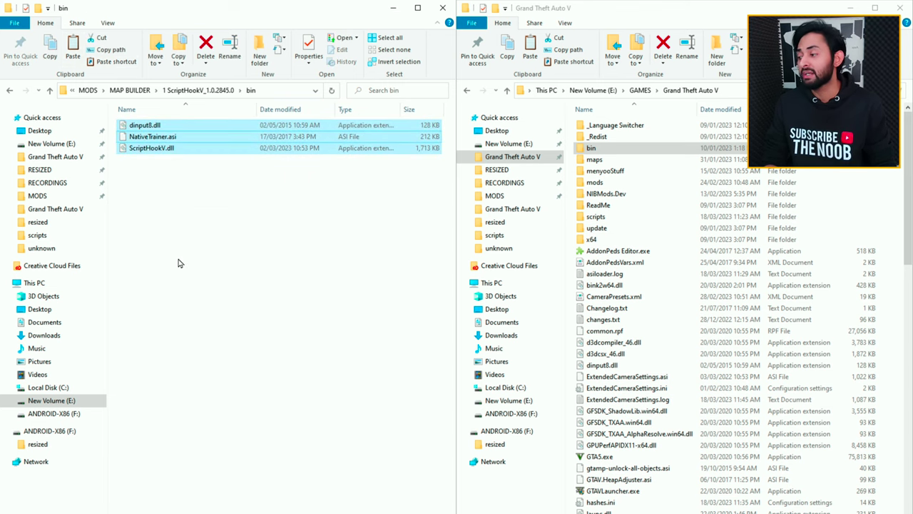
{"action": "right_click", "coordinate": [890, 281]}
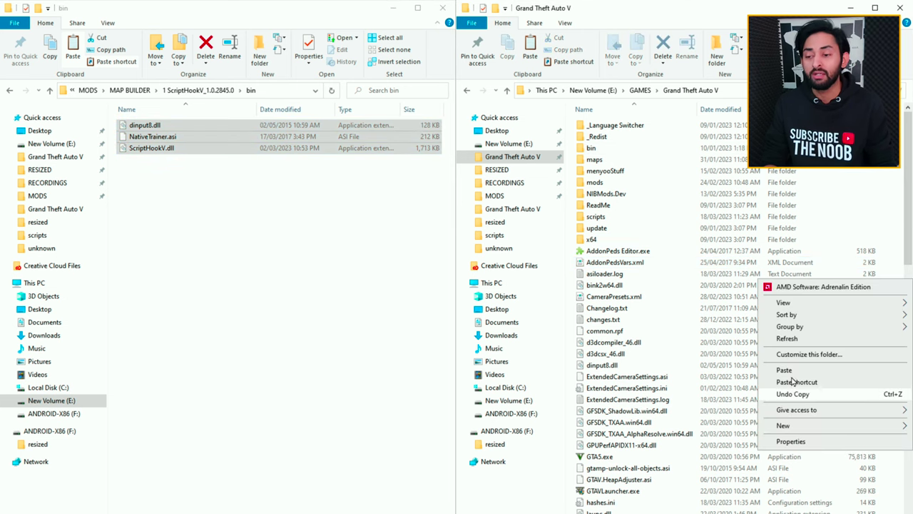
{"action": "left_click", "coordinate": [792, 377]}
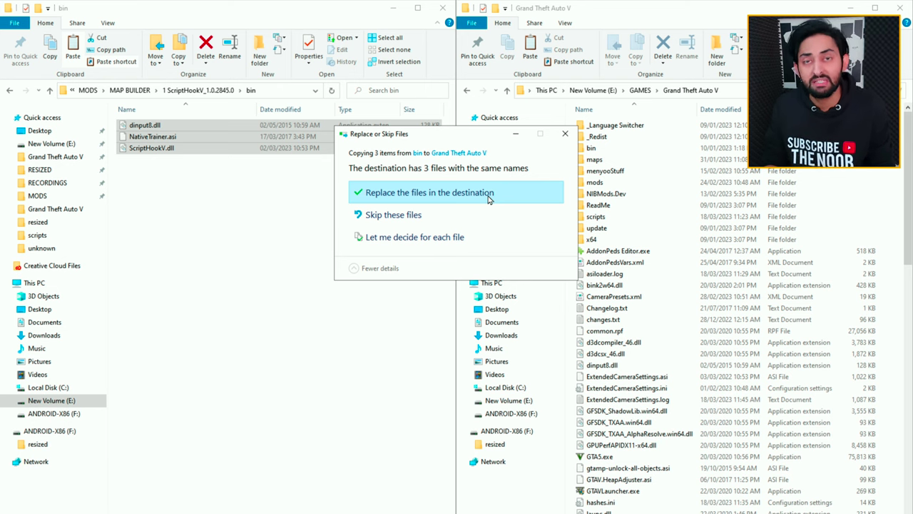
{"action": "left_click", "coordinate": [489, 199]}
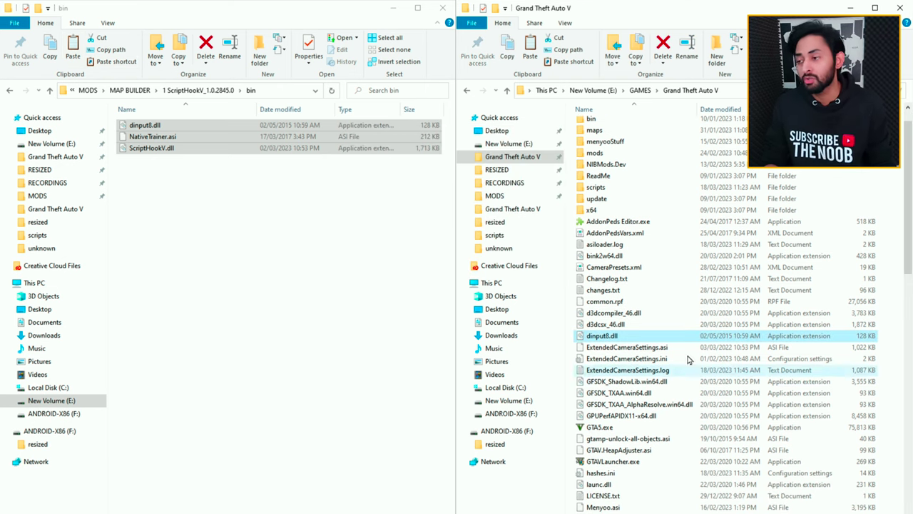
{"action": "scroll", "coordinate": [738, 399], "scroll_direction": "up", "scroll_amount": 7}
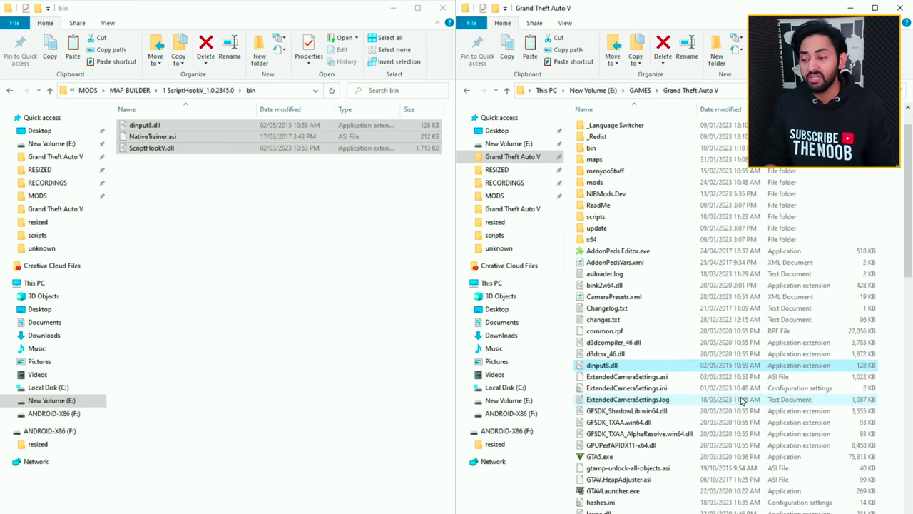
Step: Copy all files from the 2 ScriptHookVDotNet folder in MAP BUILDER into the Grand Theft Auto V directory, replacing the files with the same names
{"action": "left_click", "coordinate": [201, 248]}
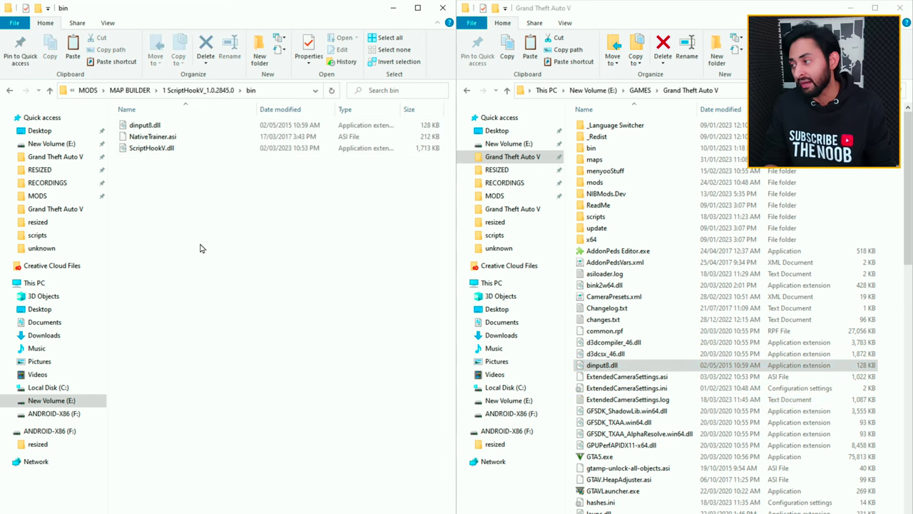
{"action": "key", "text": "BackSpace"}
{"action": "key", "text": "BackSpace"}
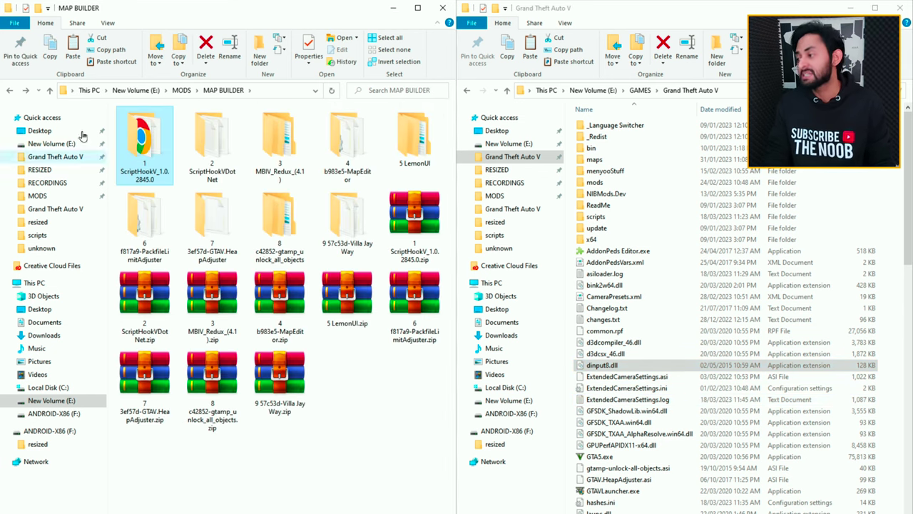
{"action": "double_click", "coordinate": [211, 158]}
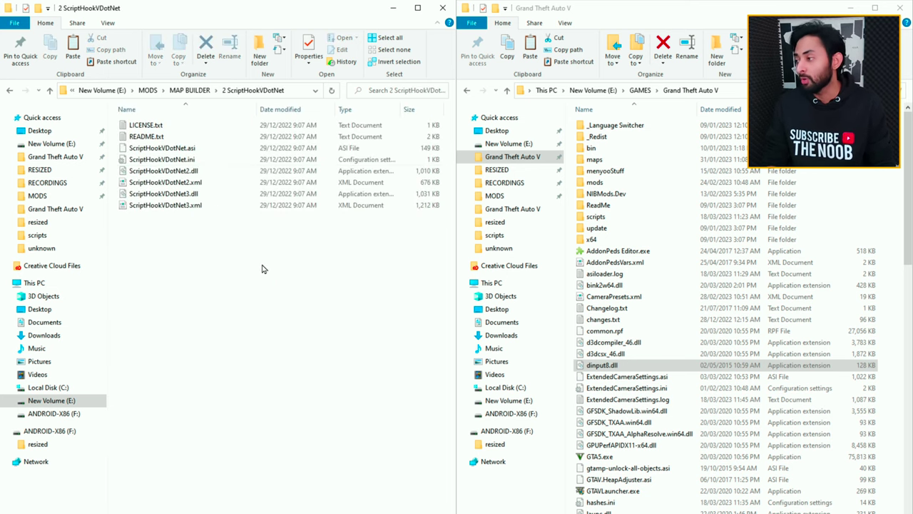
{"action": "key", "text": "ctrl+a"}
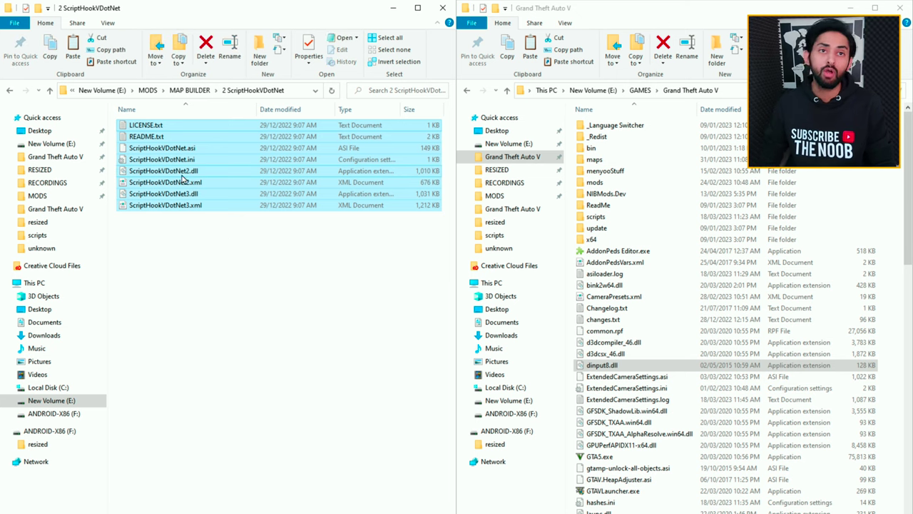
{"action": "left_click_drag", "start_coordinate": [245, 257], "coordinate": [127, 122]}
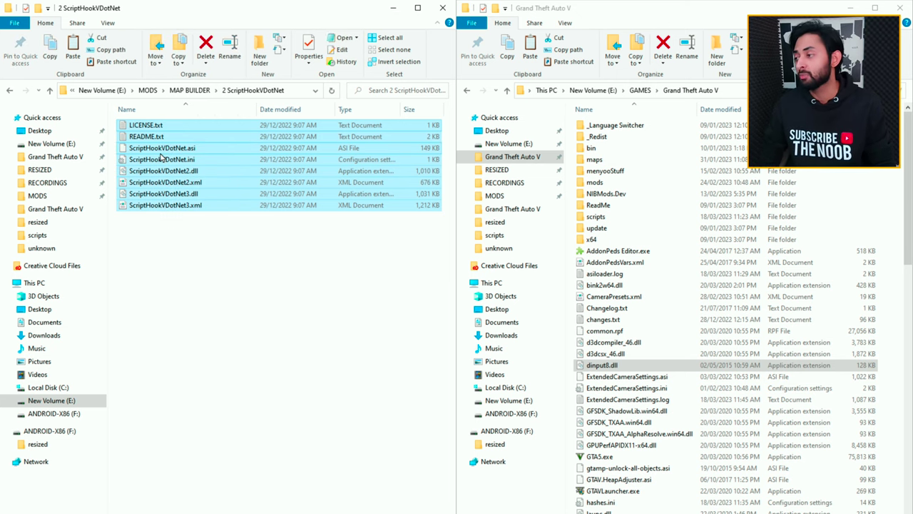
{"action": "right_click", "coordinate": [162, 157]}
{"action": "left_click", "coordinate": [224, 319]}
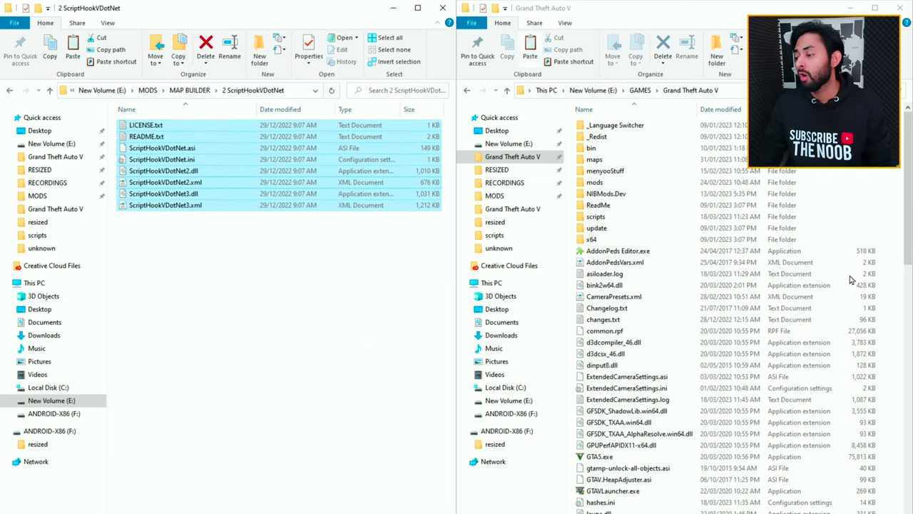
{"action": "right_click", "coordinate": [897, 307]}
{"action": "left_click", "coordinate": [781, 394]}
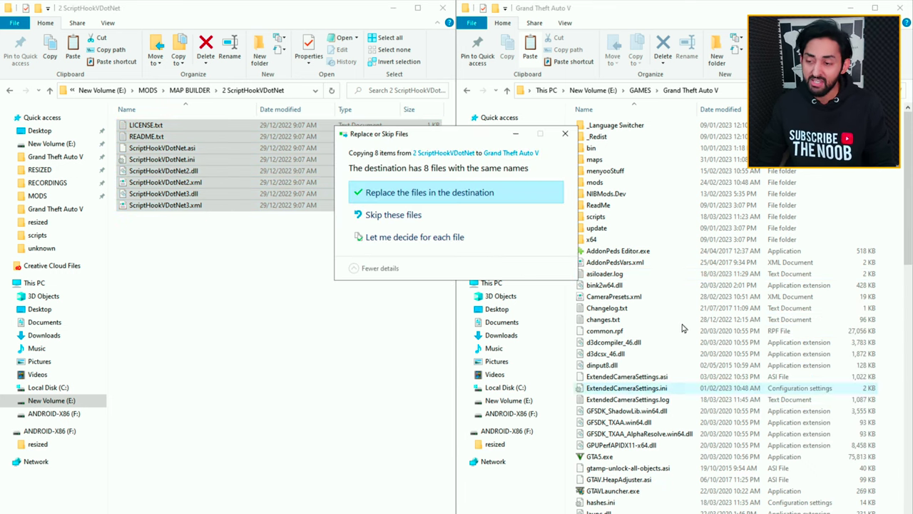
{"action": "left_click", "coordinate": [451, 193]}
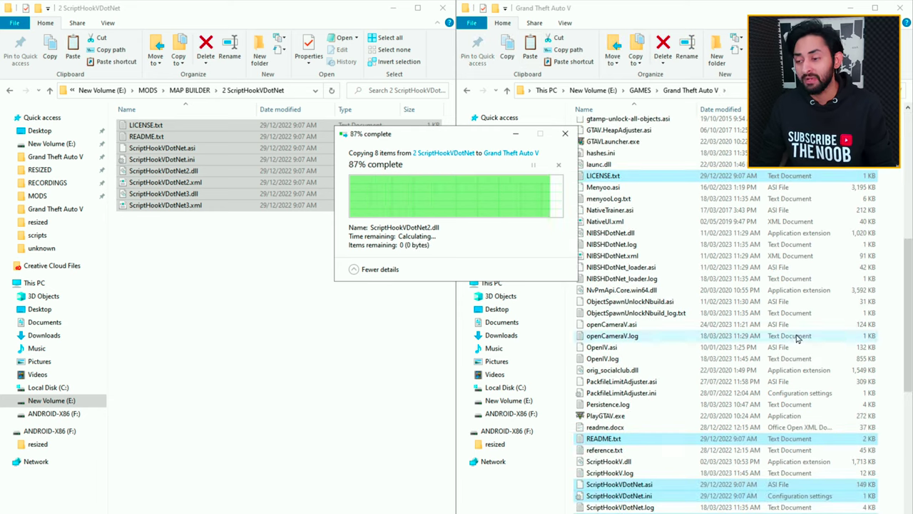
Step: Open the Singleplayer - OIV Auto Install folder of Map Builder IV Redux 4.1, inside the 3 MBIV_Redux_(4.1) mod folder
{"action": "left_click", "coordinate": [328, 291]}
{"action": "key", "text": "BackSpace"}
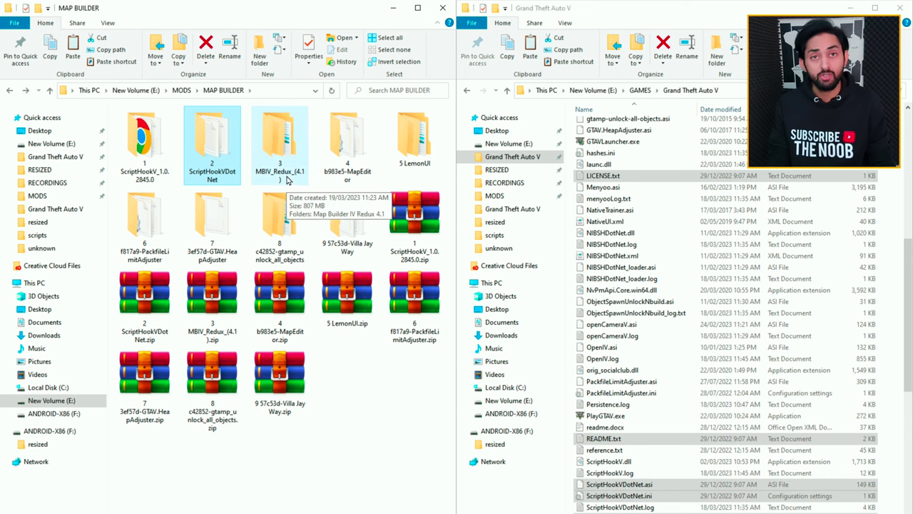
{"action": "double_click", "coordinate": [288, 179]}
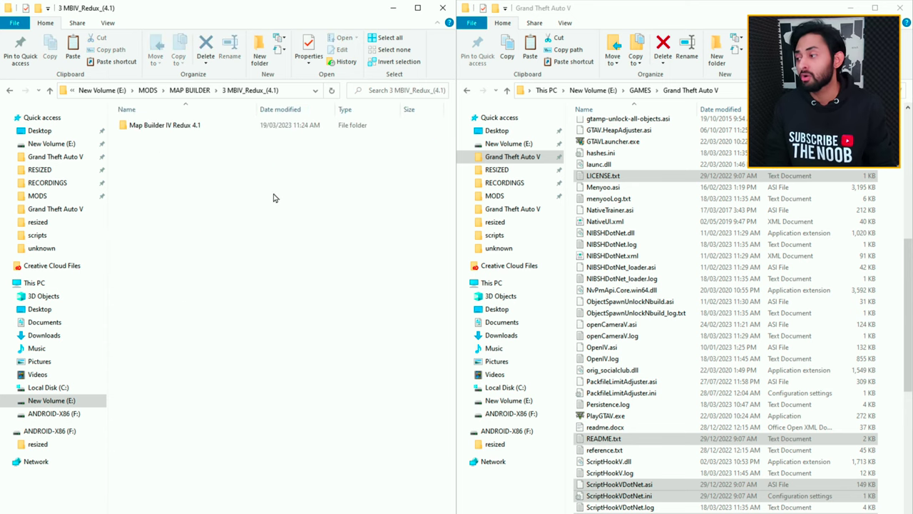
{"action": "double_click", "coordinate": [174, 125]}
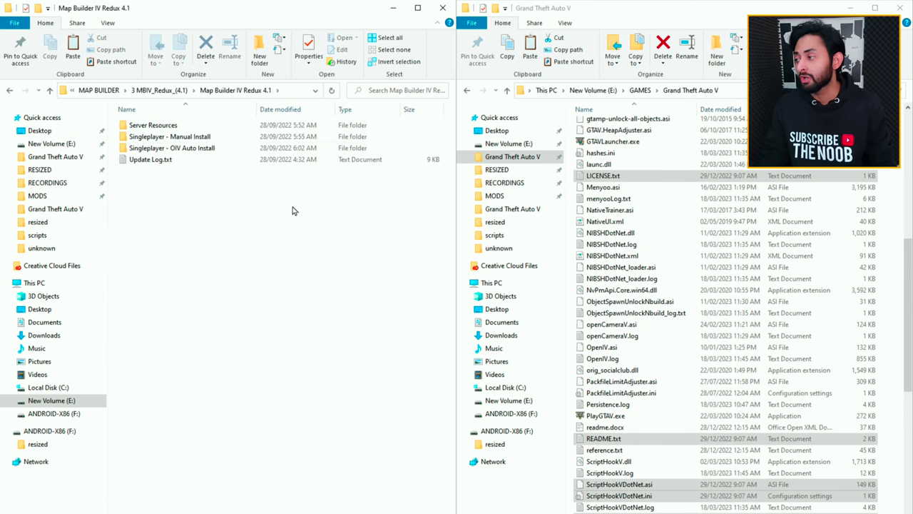
{"action": "double_click", "coordinate": [214, 150]}
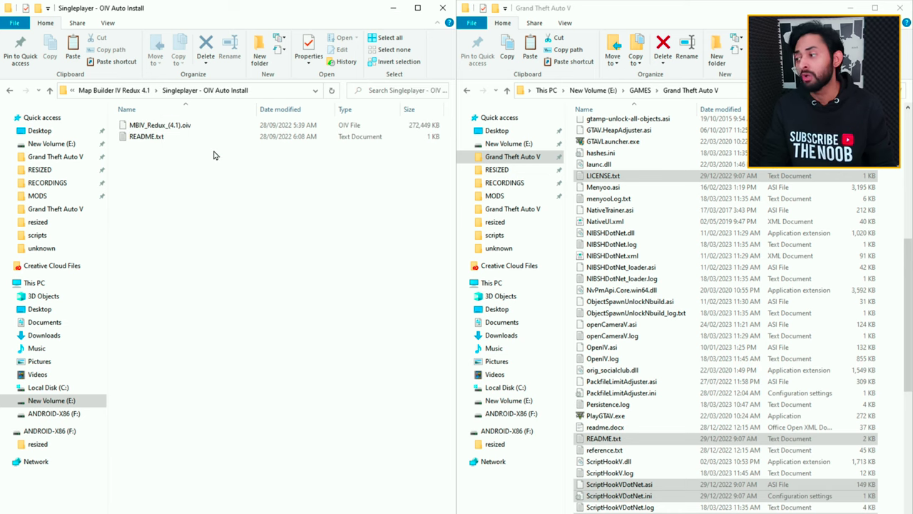